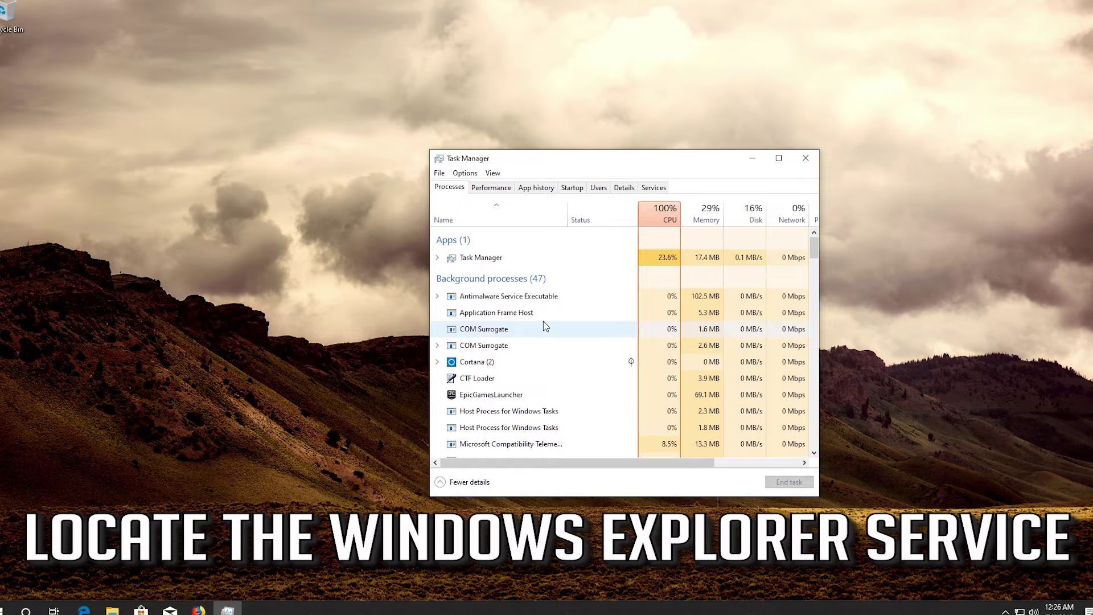
Scroll down to the Windows processes group and select the Windows Explorer process
scroll(545, 325, down, 4)
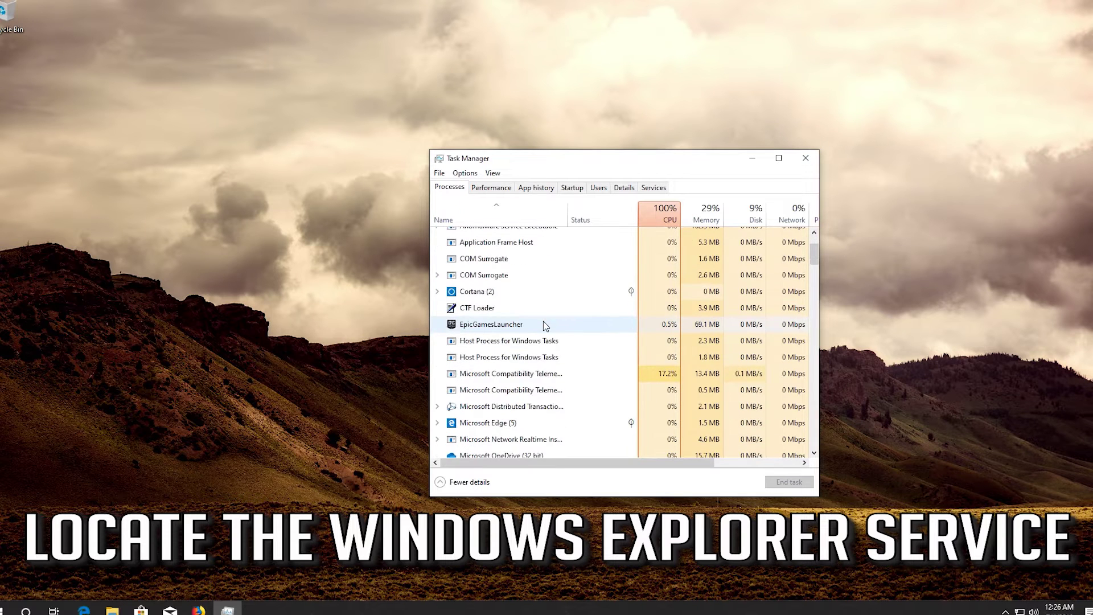
scroll(544, 325, down, 6)
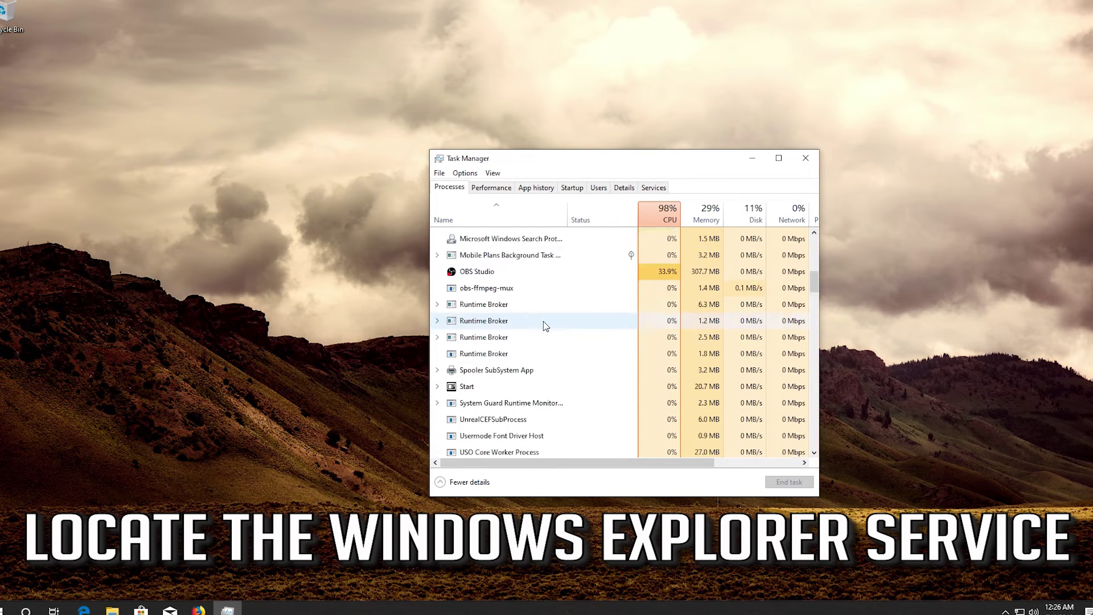
scroll(545, 325, down, 7)
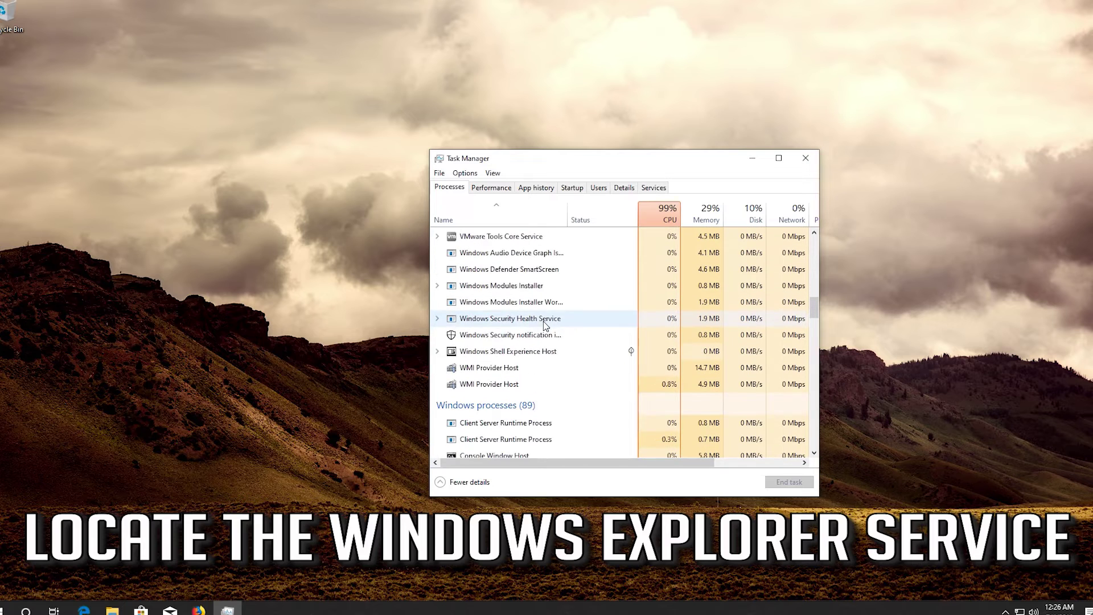
scroll(544, 325, down, 5)
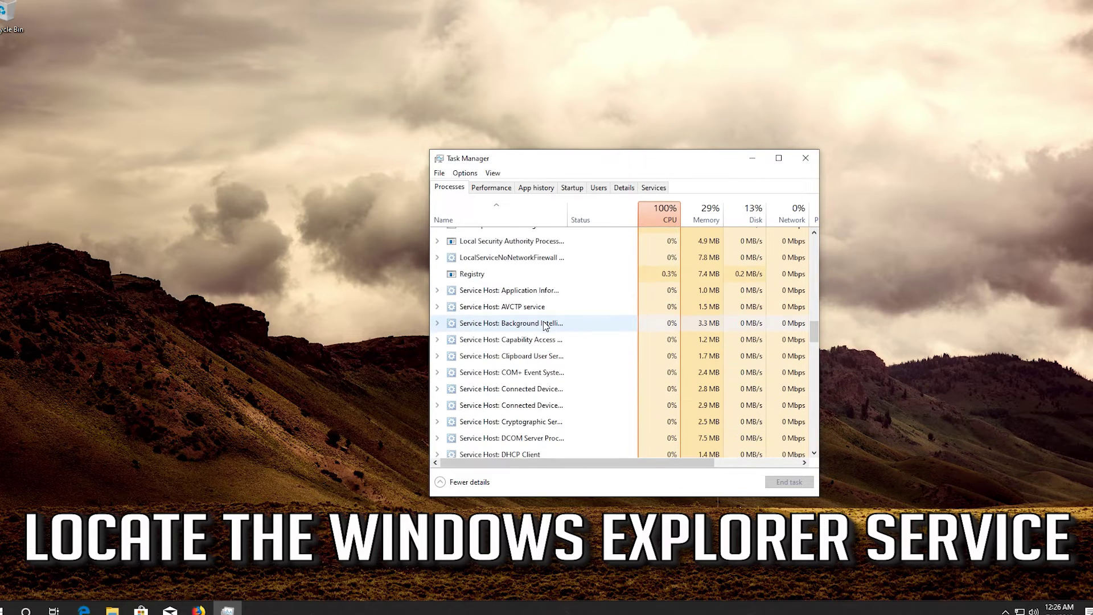
scroll(545, 326, down, 10)
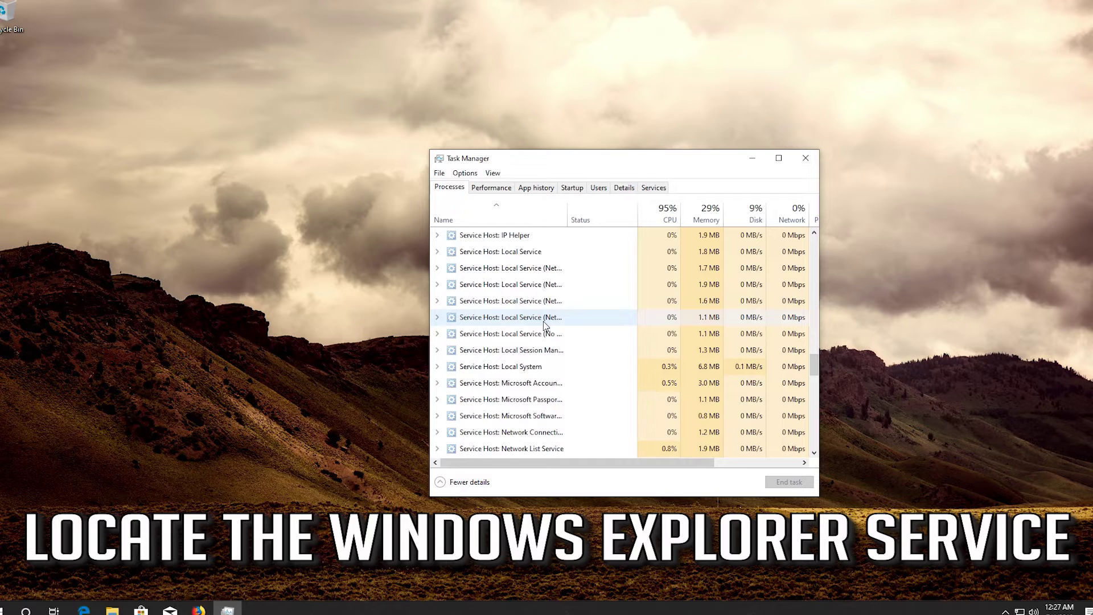
scroll(545, 325, down, 10)
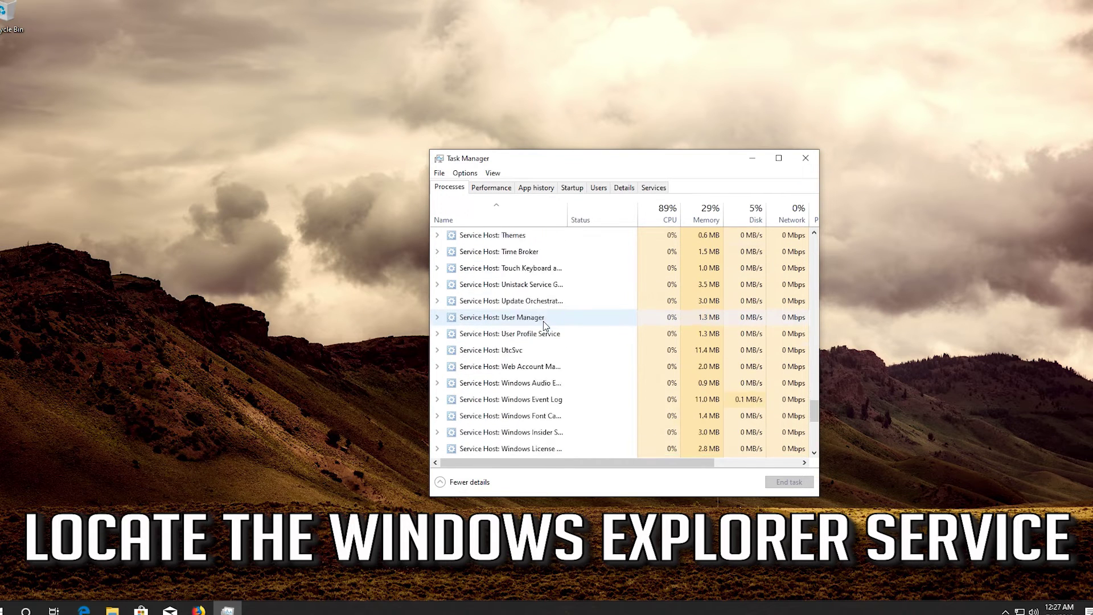
click(511, 369)
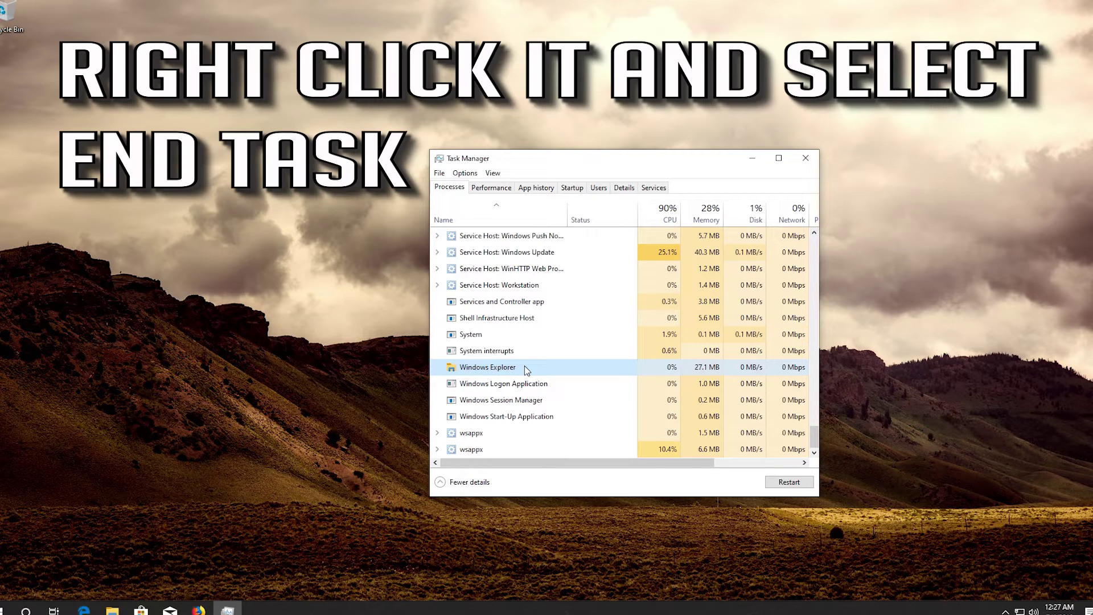
End the Windows Explorer task, then relaunch it by running explorer.exe as a new task
right_click(524, 367)
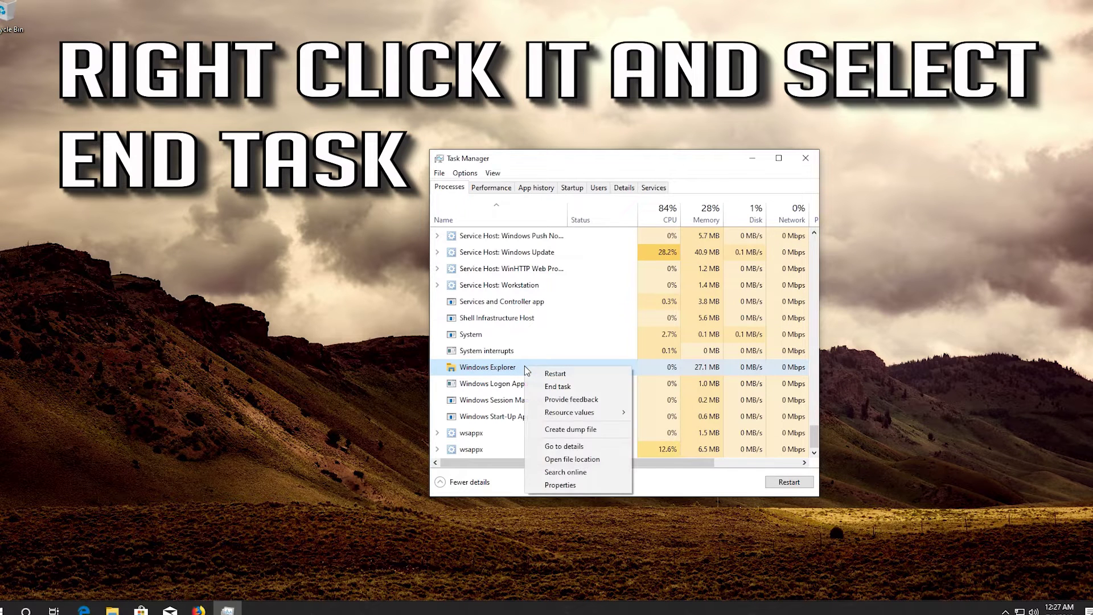
click(585, 388)
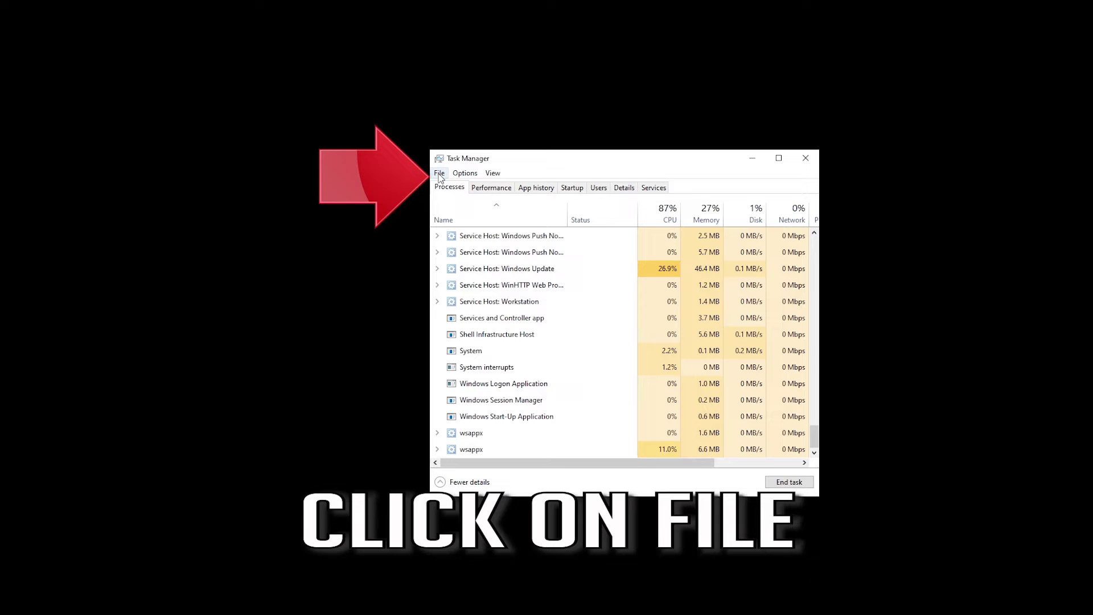
click(439, 174)
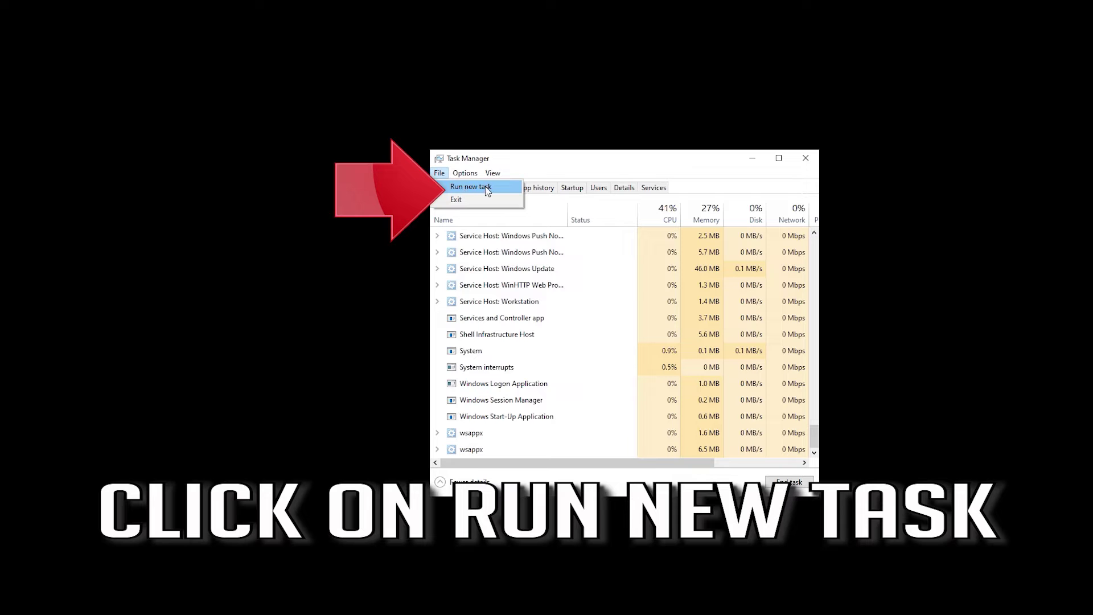
click(487, 188)
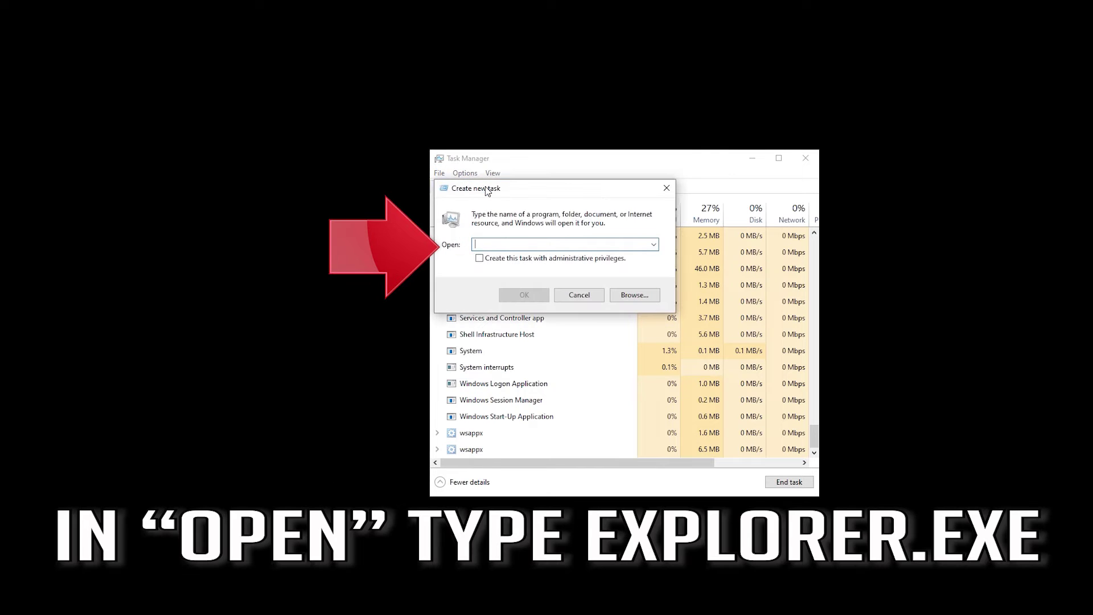
text(explo)
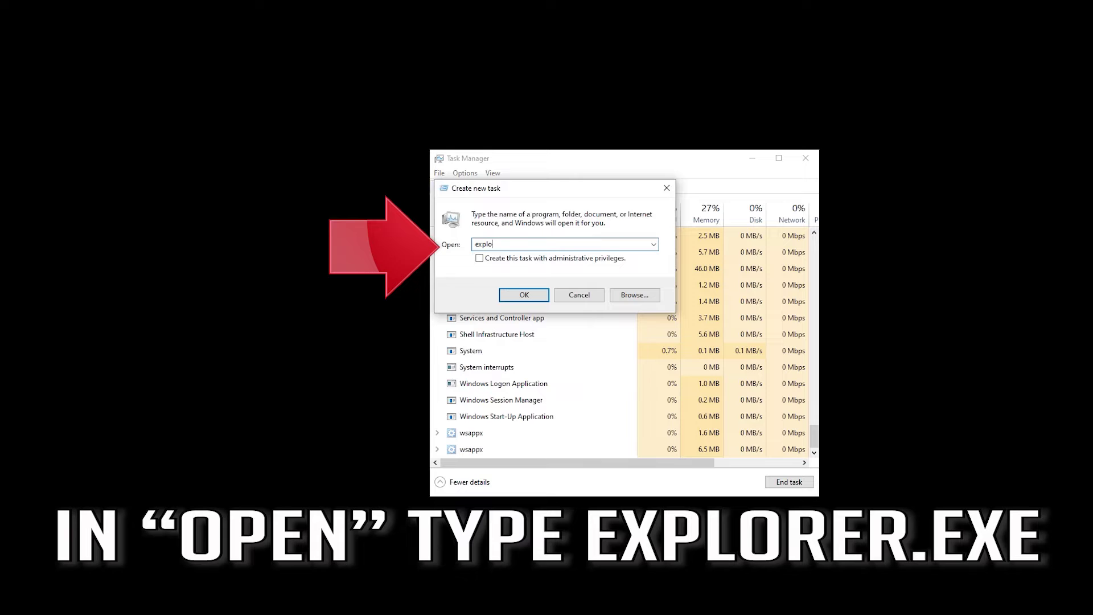
text(rer.exe)
click(523, 295)
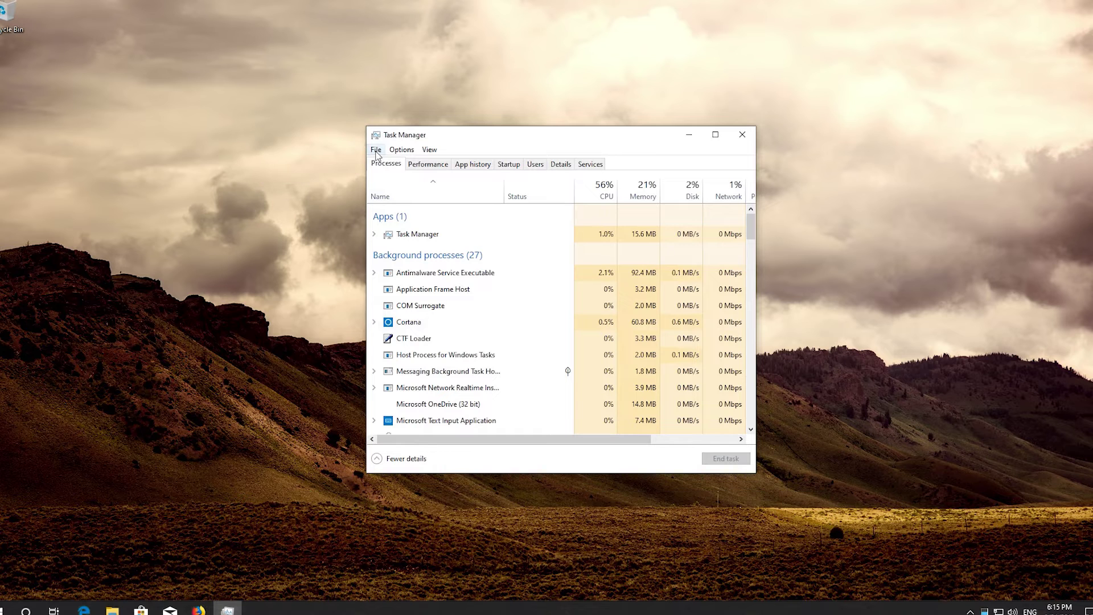
Run 'Powershell' as a new task with 'Create this task with administrative privileges' ticked
click(376, 150)
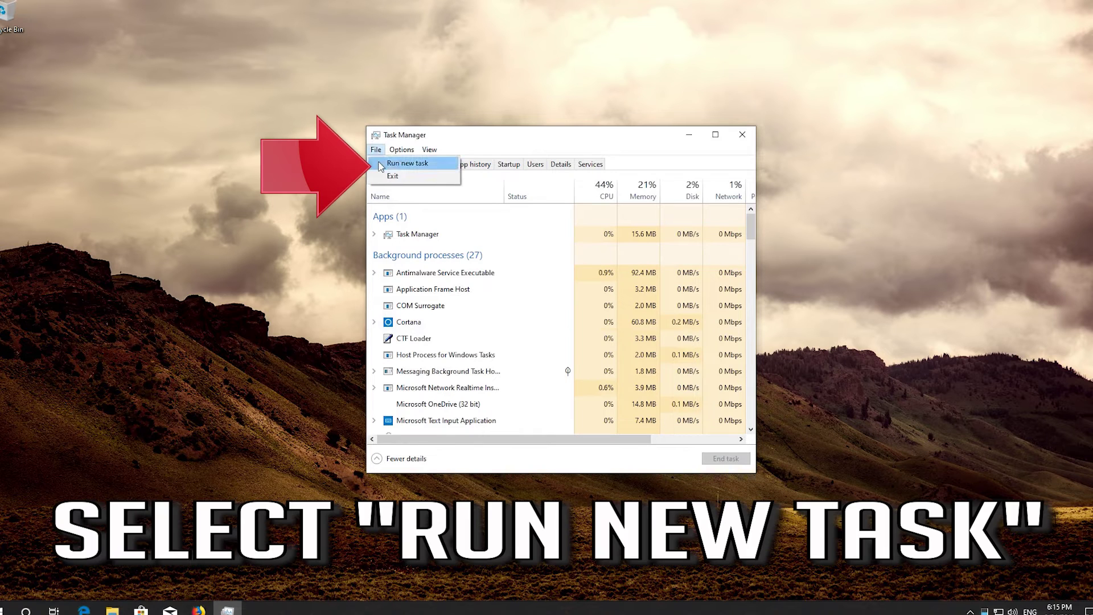
click(420, 164)
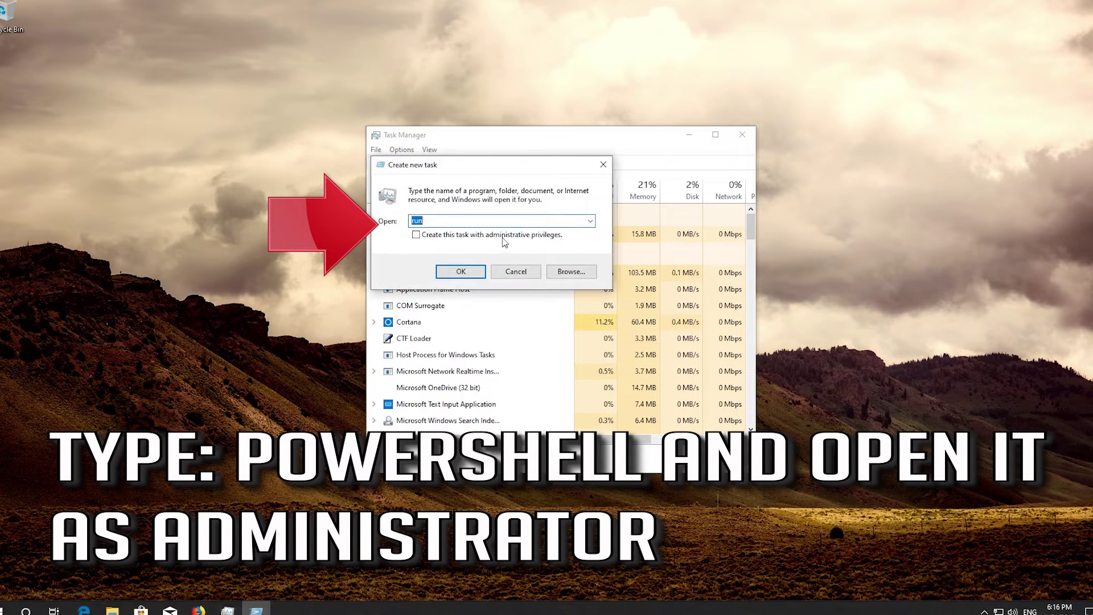
click(416, 236)
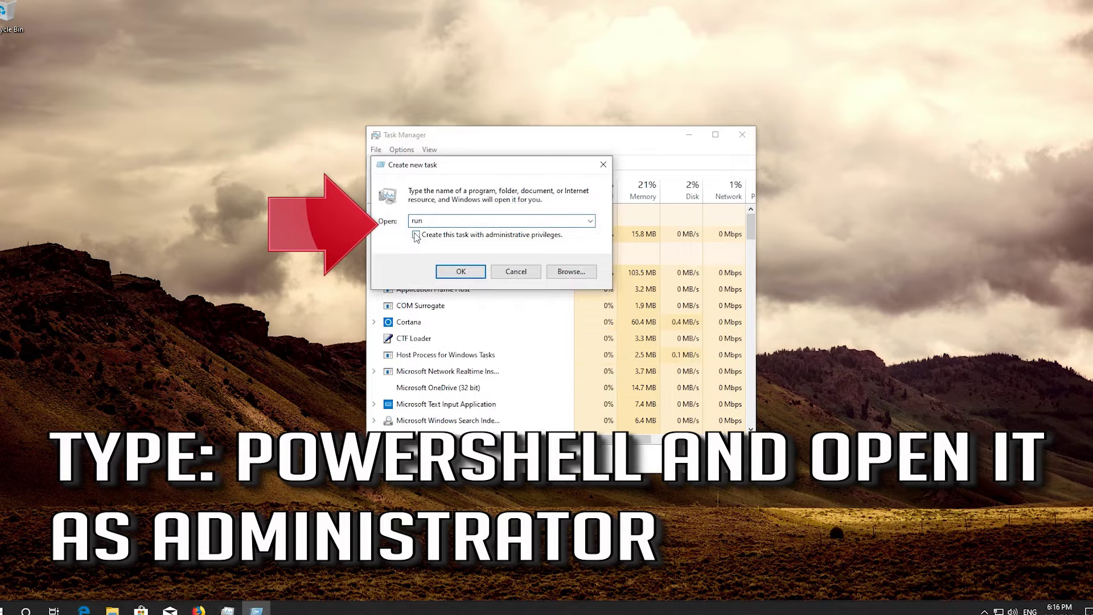
click(416, 236)
drag(426, 220, 409, 224)
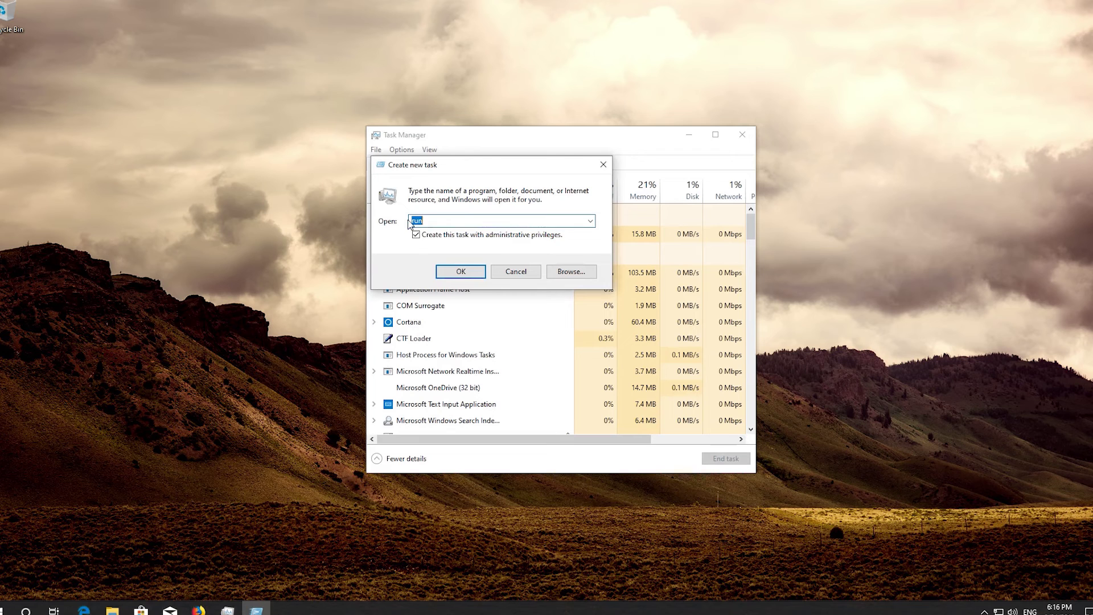
text(Powershe)
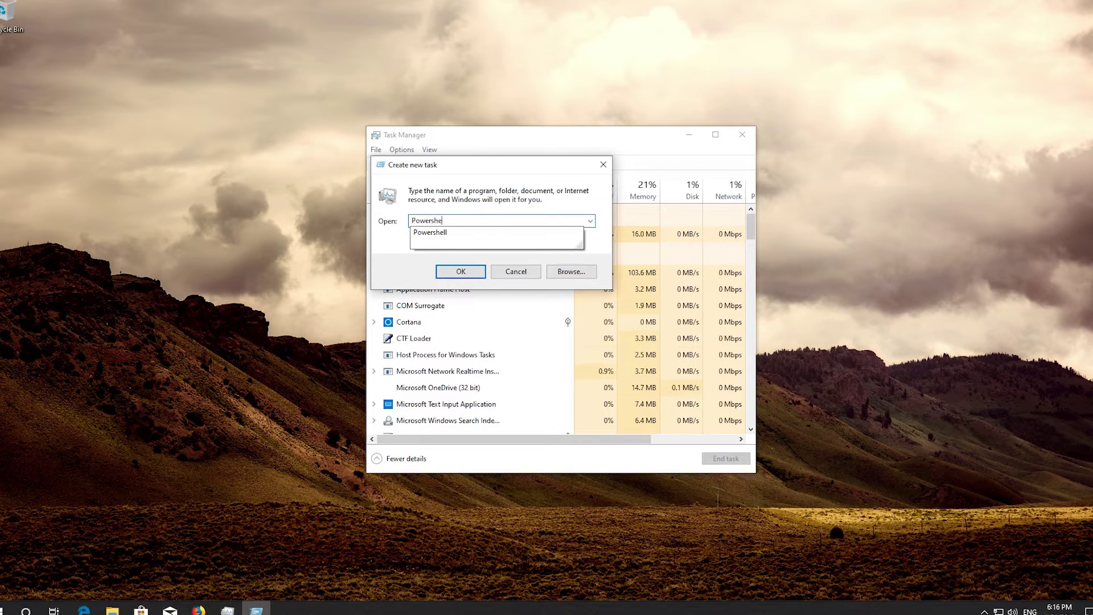
text(ll)
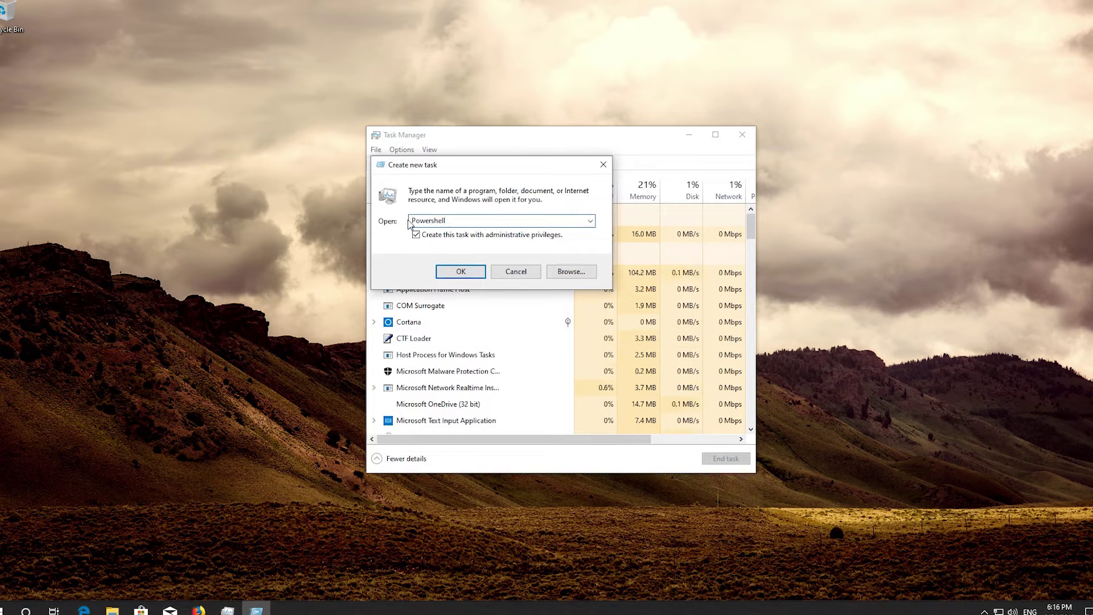
click(464, 271)
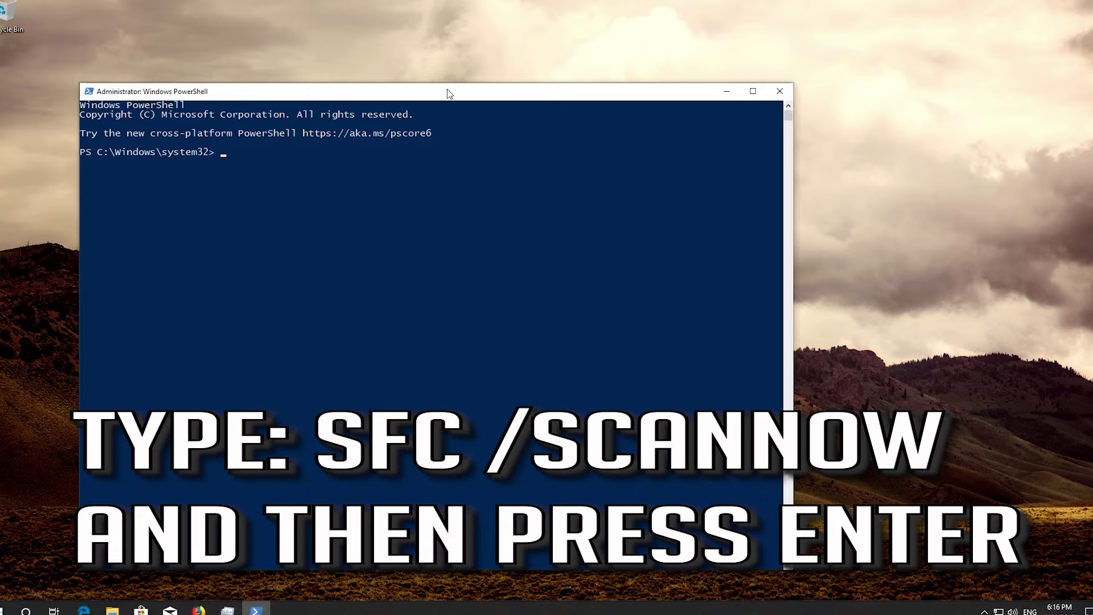
Move the PowerShell window higher and run sfc /scannow
drag(450, 92, 567, 69)
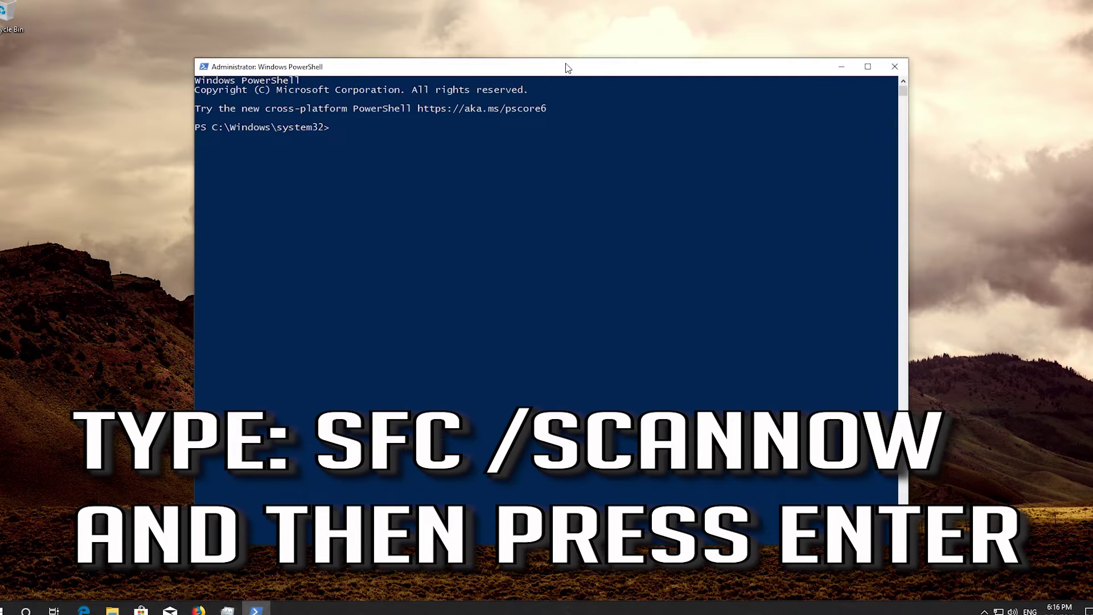
text(sfc /)
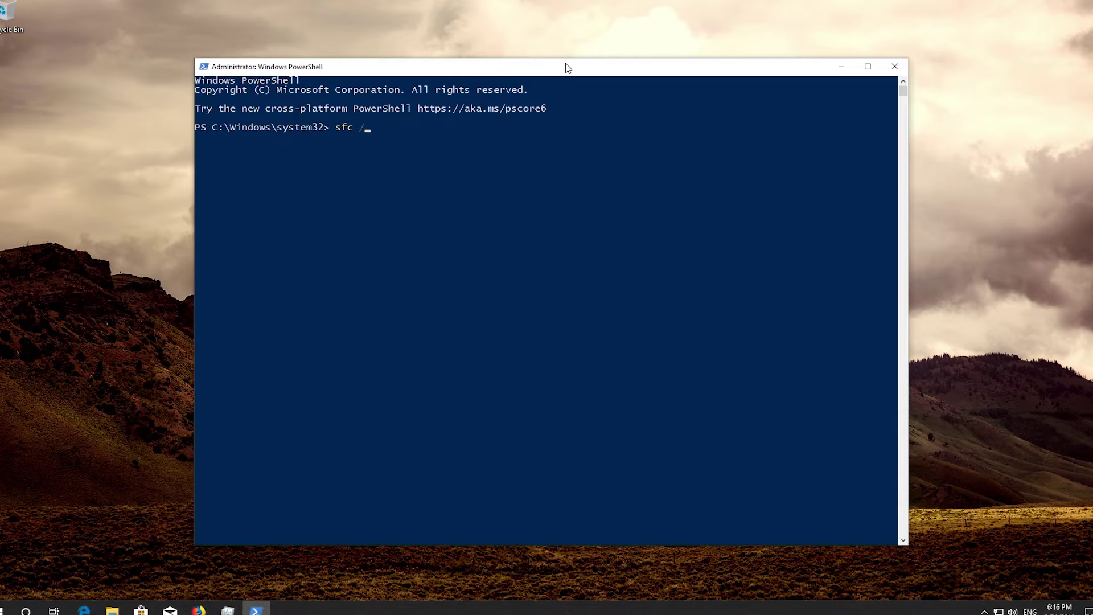
text(scannow)
key(Return)
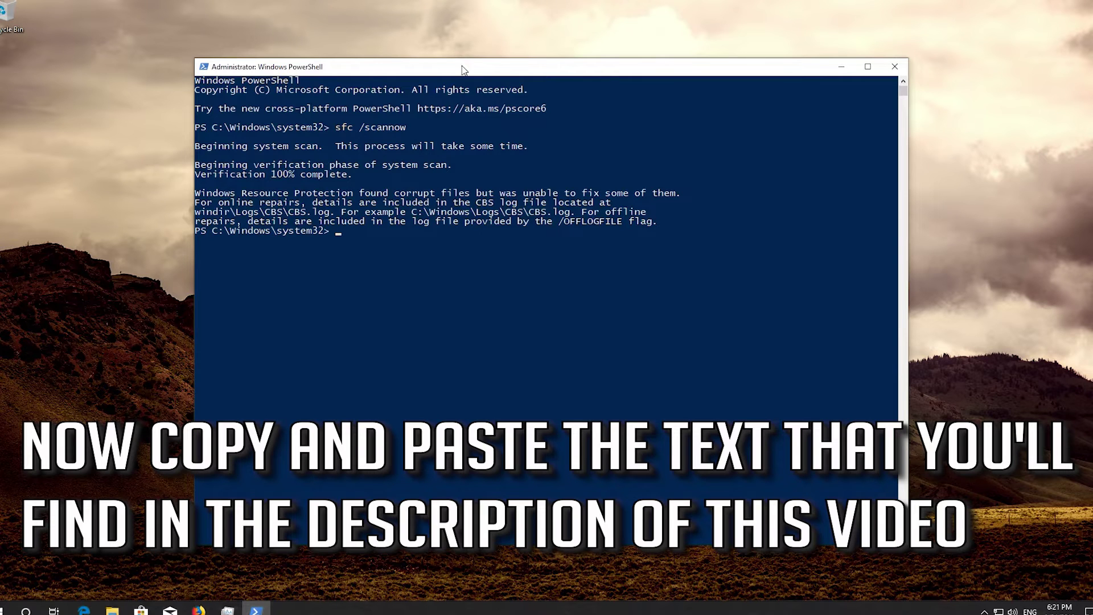
Paste DISM /Online /Cleanup-Image /RestoreHealth via the title-bar Edit menu and run it
right_click(463, 71)
mouse_move(512, 157)
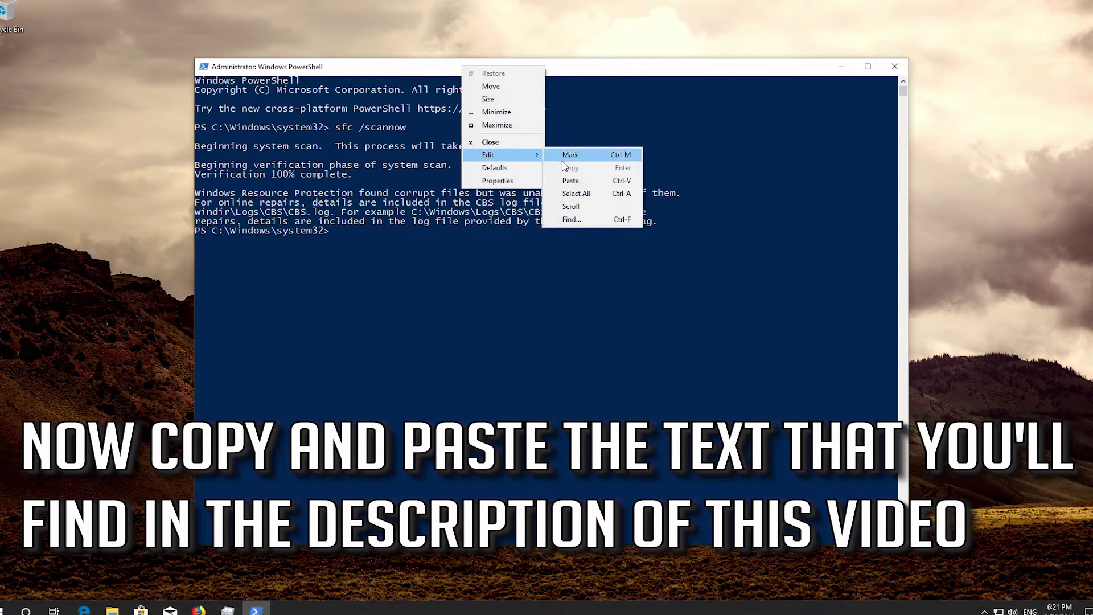
click(570, 181)
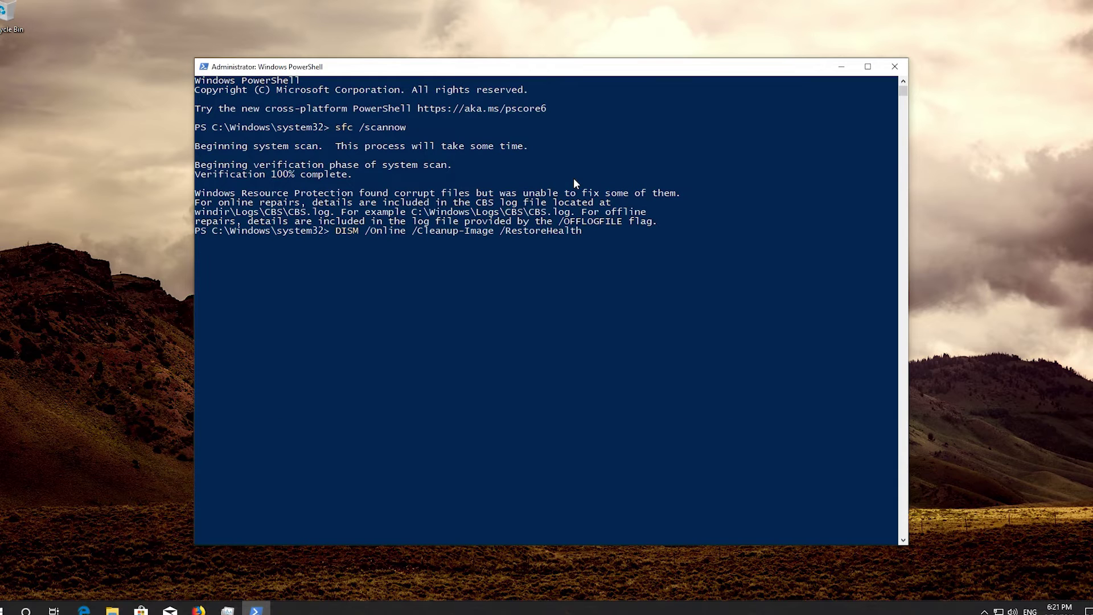
key(Return)
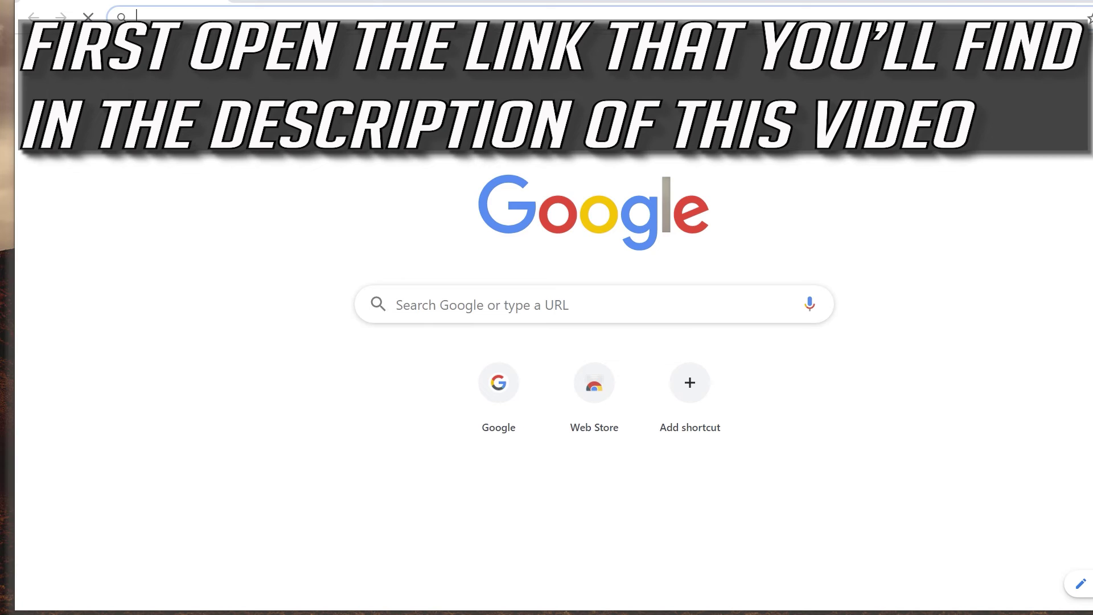
Load Microsoft's Download Windows 10 page from the pasted URL and download the Media Creation Tool
text(https://www.microsoft.com/en-us/software-download/windows10)
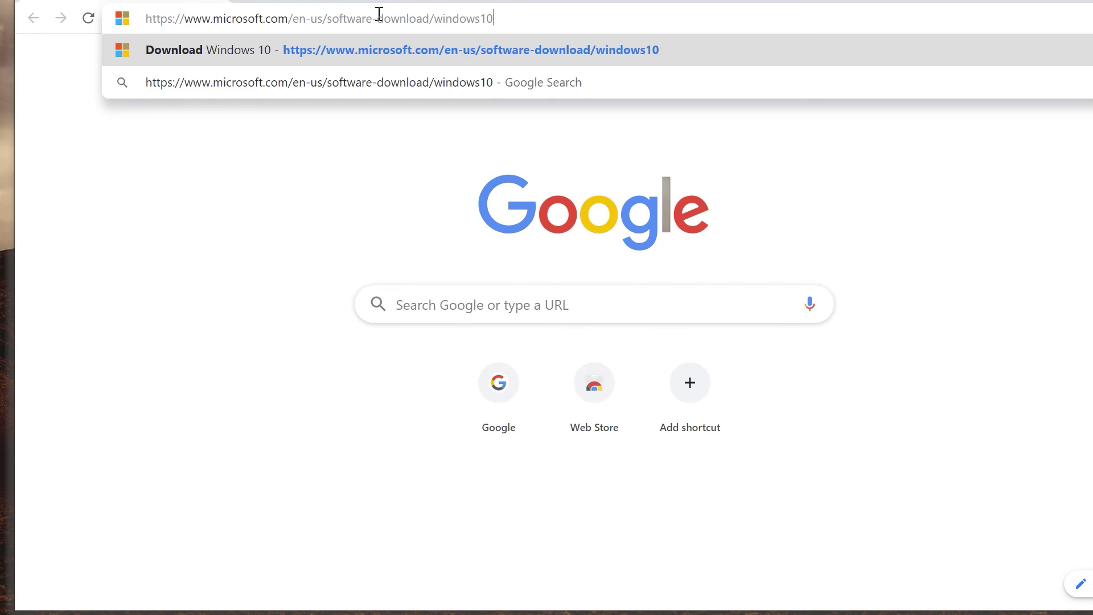
key(Return)
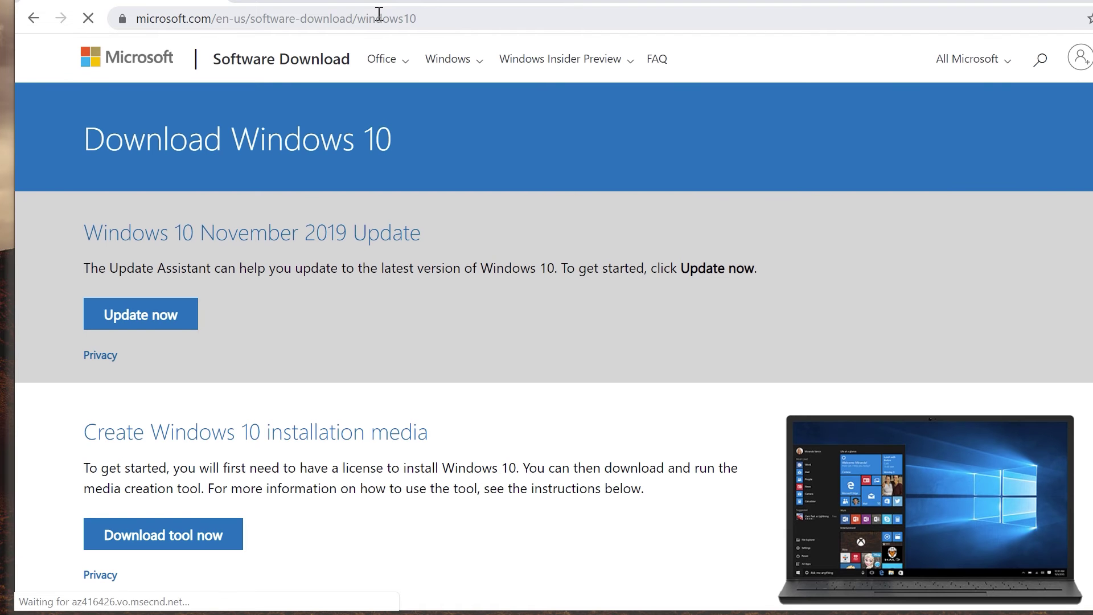
scroll(513, 358, down, 1)
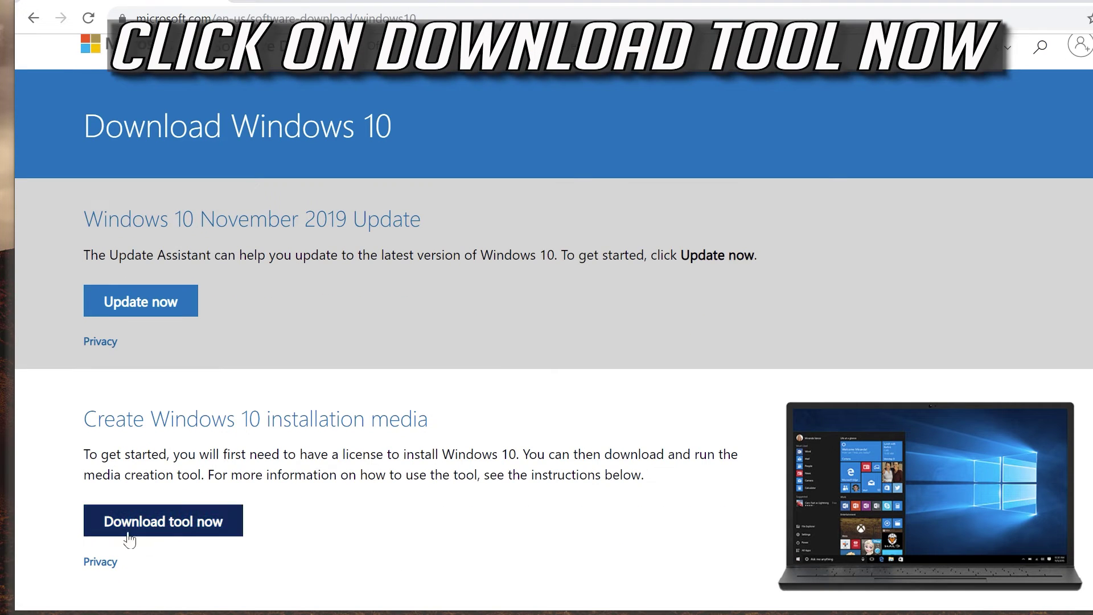
click(204, 525)
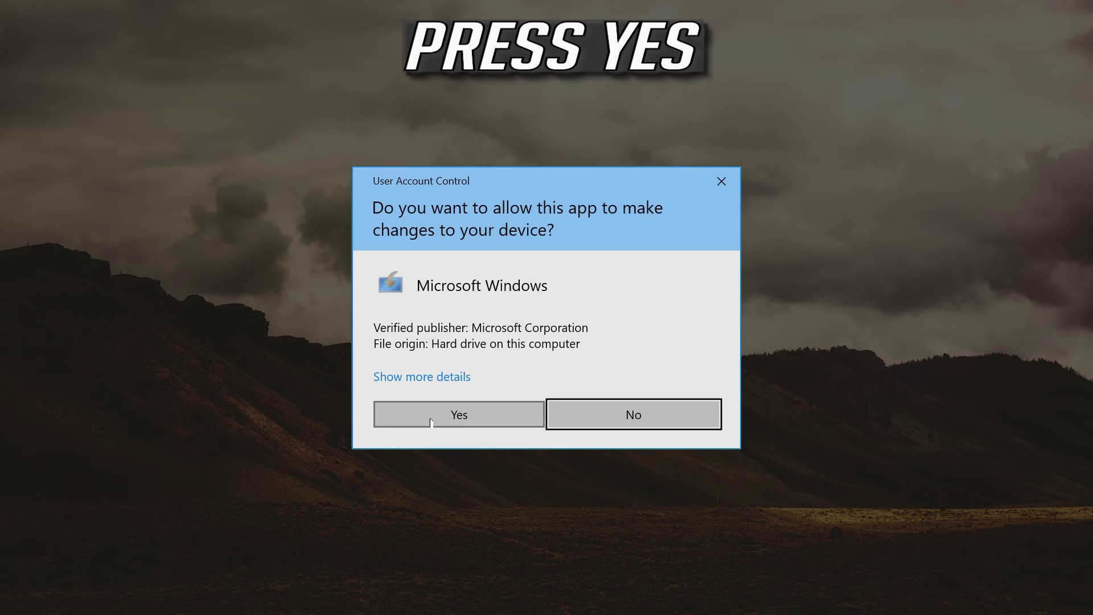
Approve UAC, accept both licenses, choose 'Upgrade this PC now' and install Windows 10 Pro
click(479, 420)
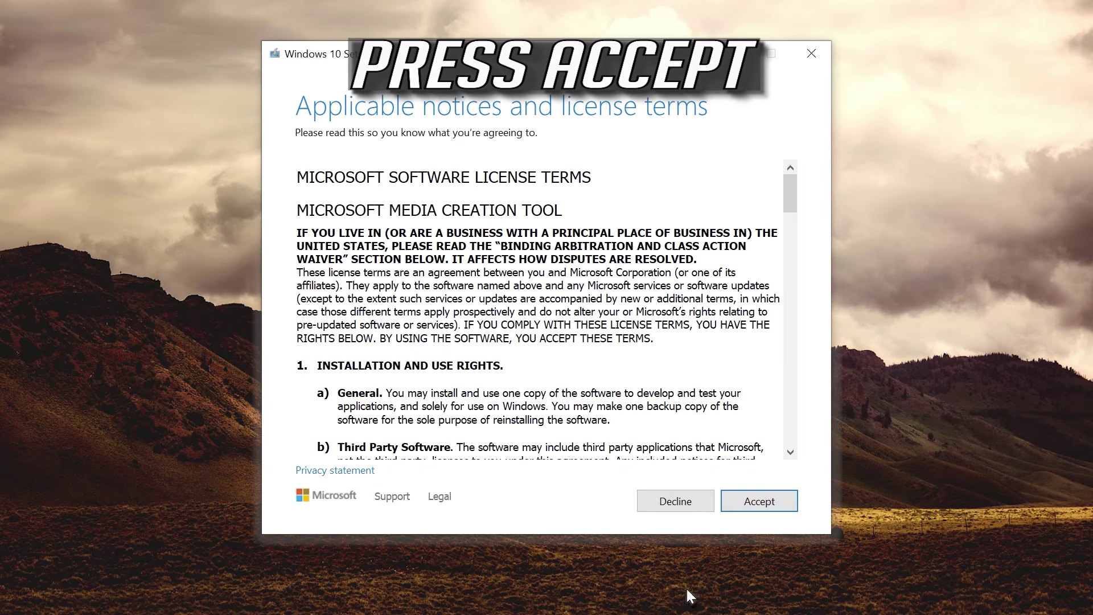
click(787, 495)
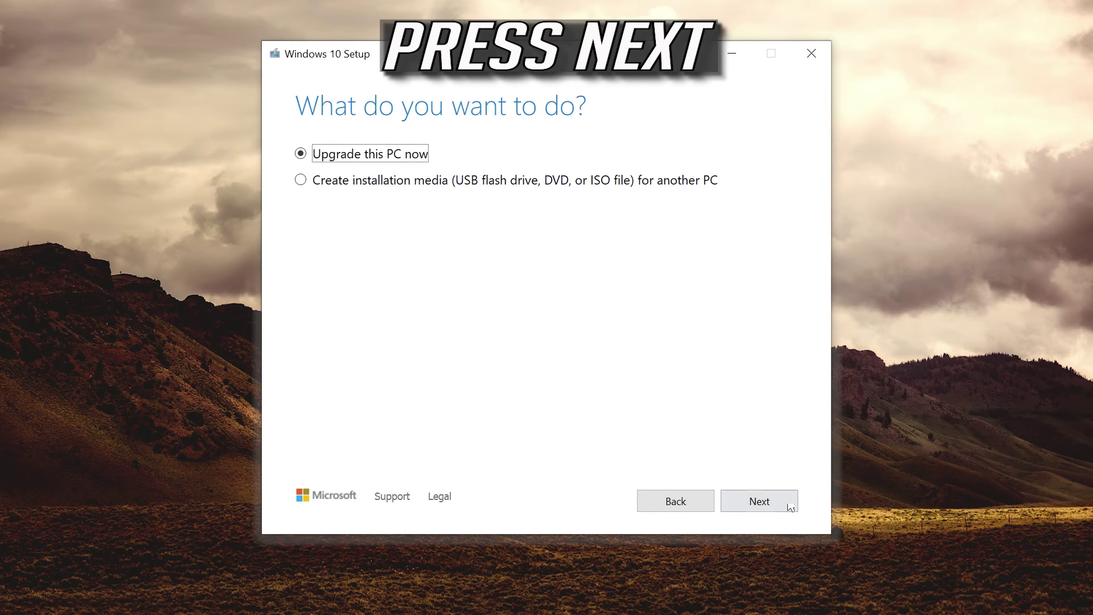
click(751, 516)
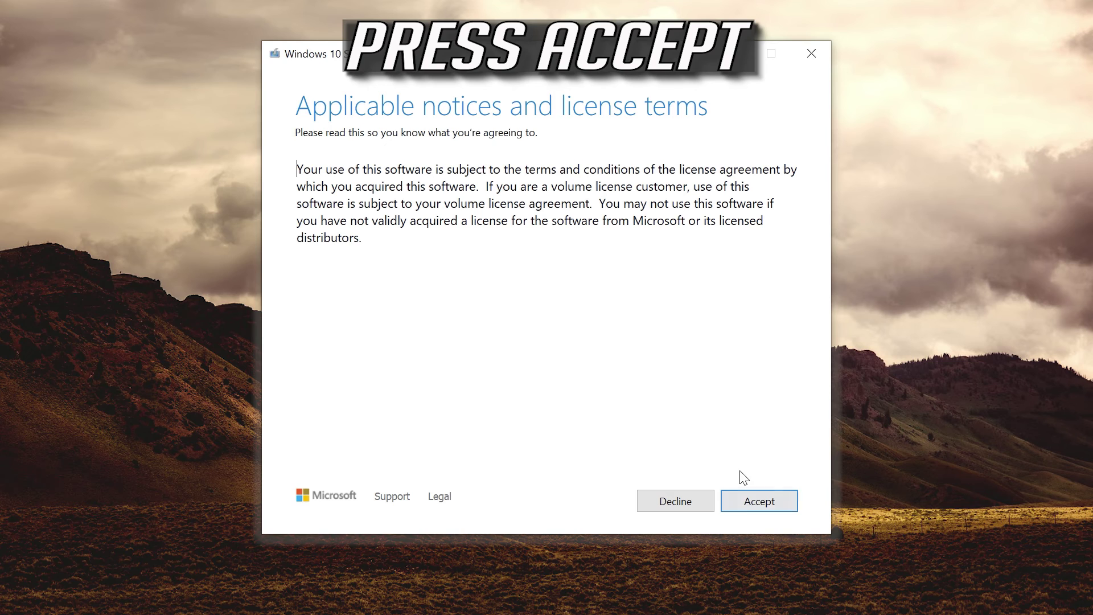
click(769, 500)
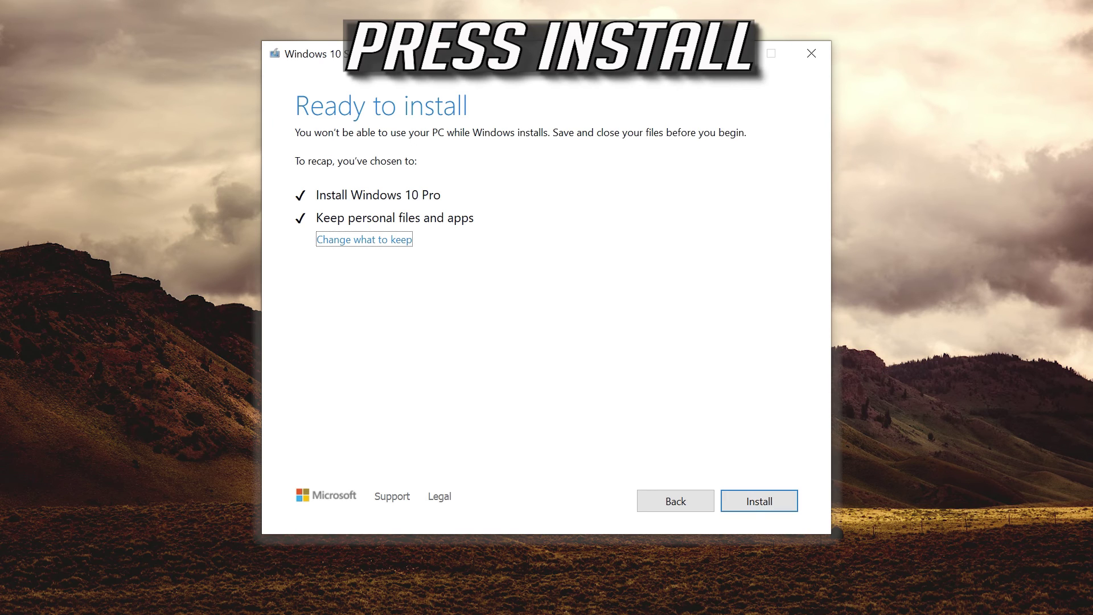
click(758, 505)
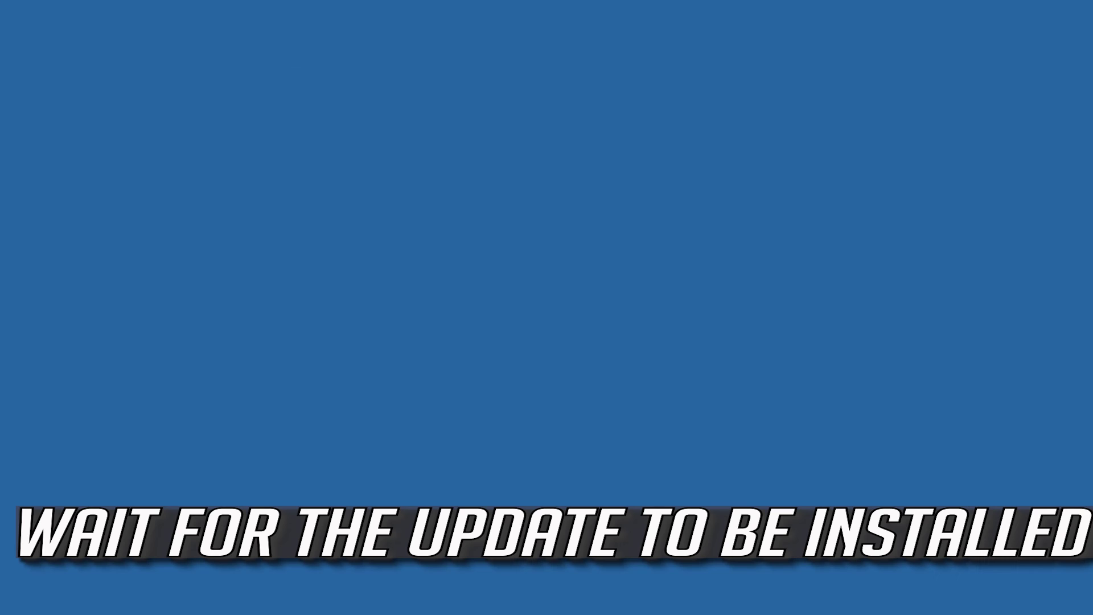